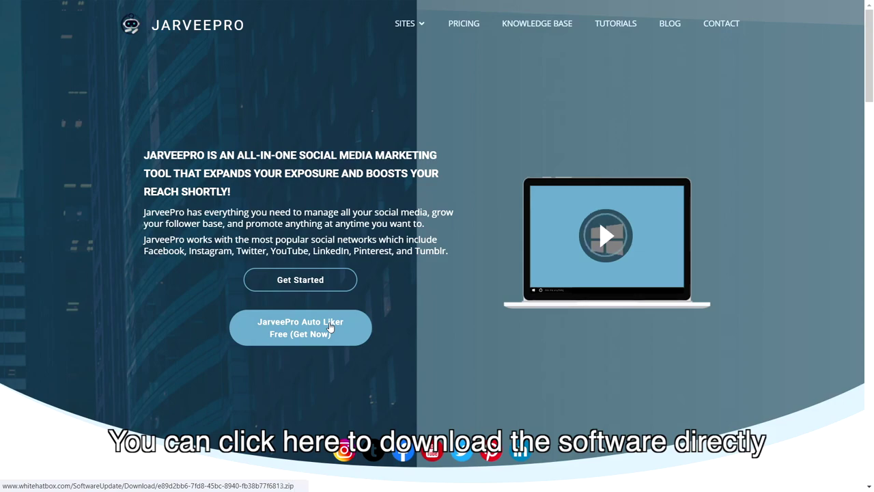
Download the free JarveePro Auto Liker from the JarveePro website homepage
click(330, 327)
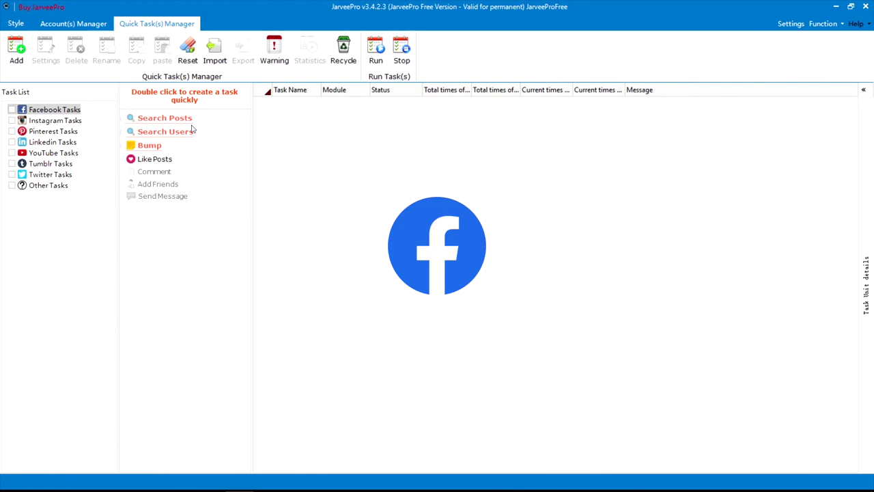
Create a new Facebook Like Posts task named 'f'
click(67, 110)
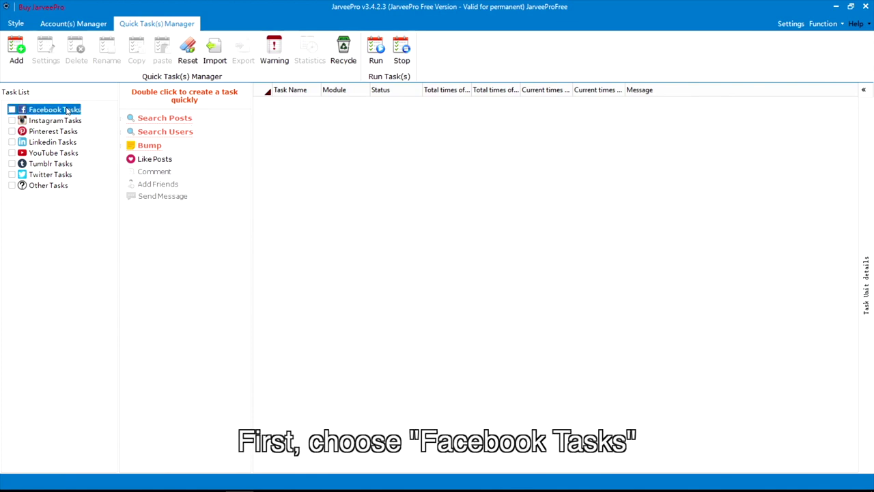
double_click(152, 160)
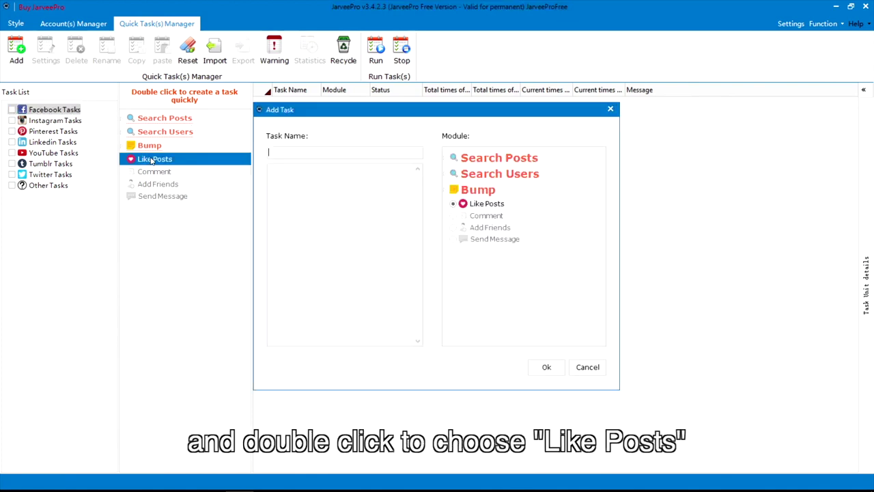
text(f)
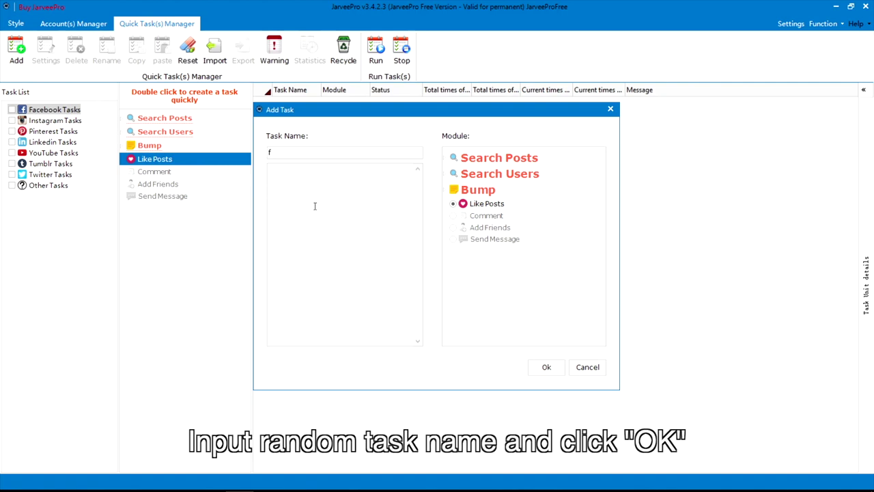
click(546, 367)
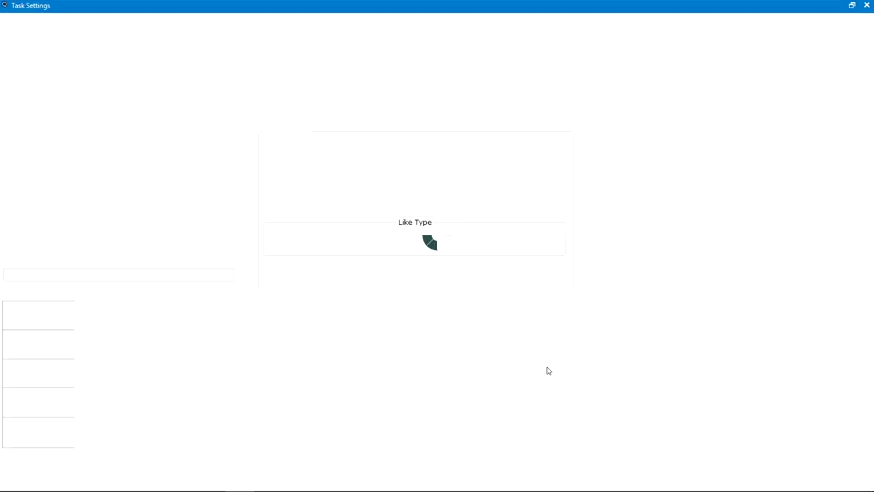
Give task f all accounts and the pasted post URL as its source, then save
click(84, 85)
click(147, 349)
key(ctrl+v)
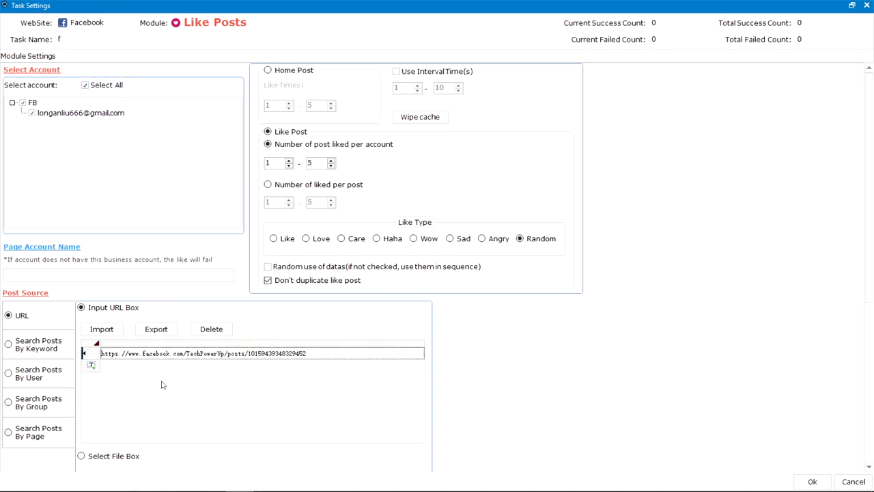
click(36, 344)
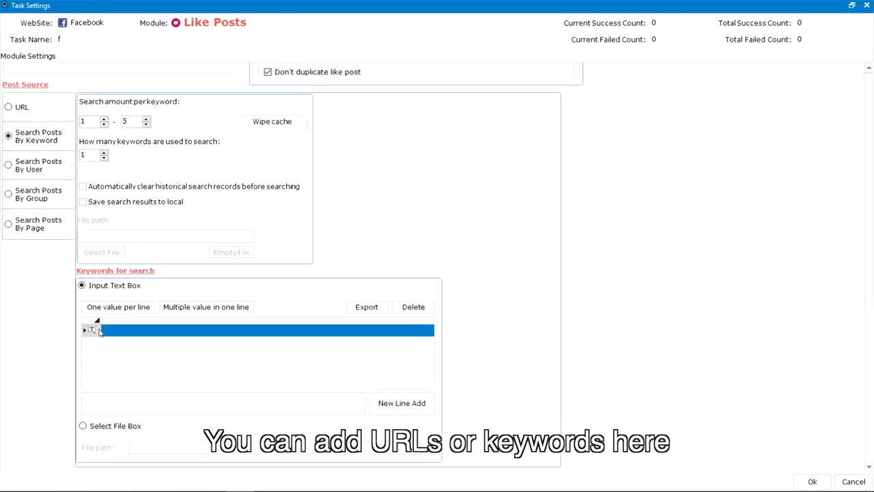
click(28, 165)
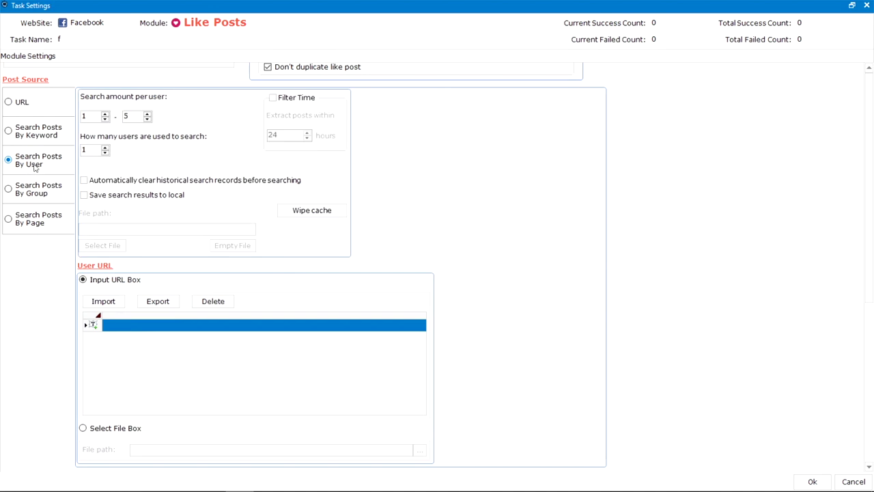
click(34, 192)
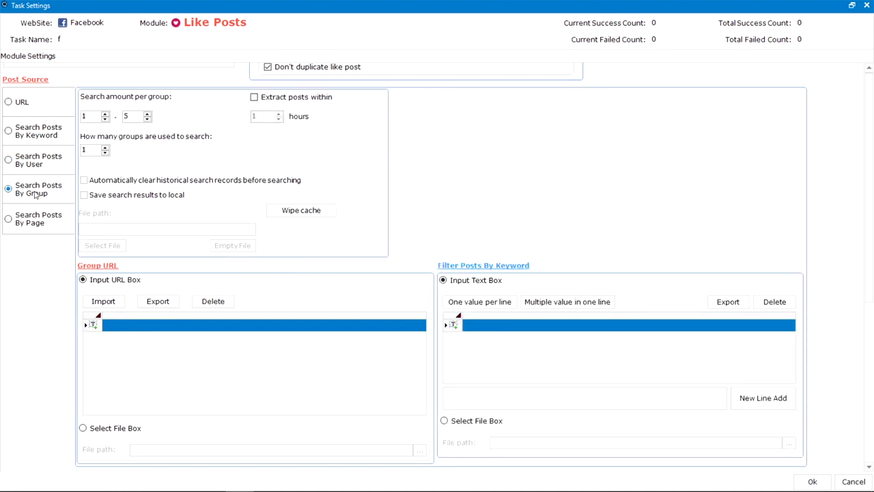
click(31, 219)
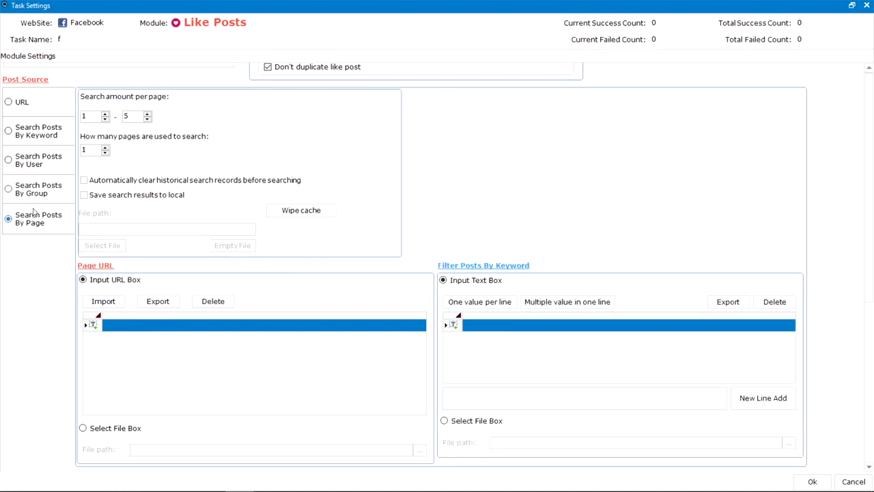
click(29, 103)
click(160, 144)
key(ctrl+v)
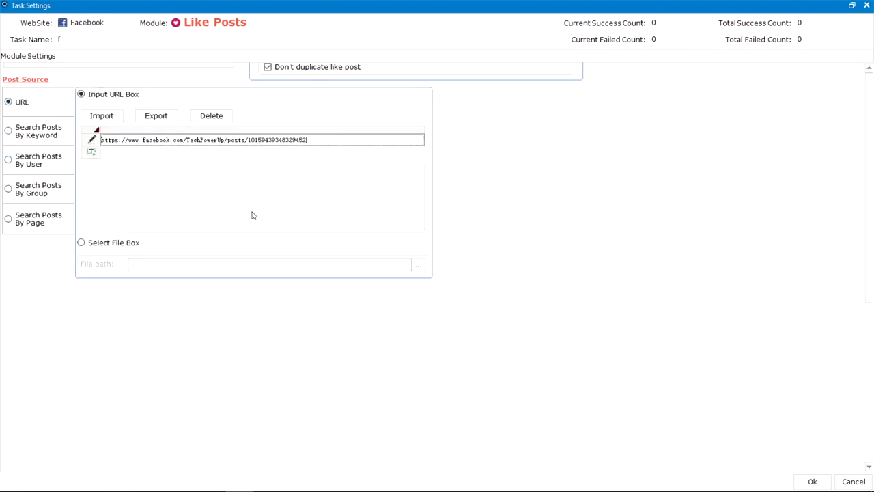
click(812, 481)
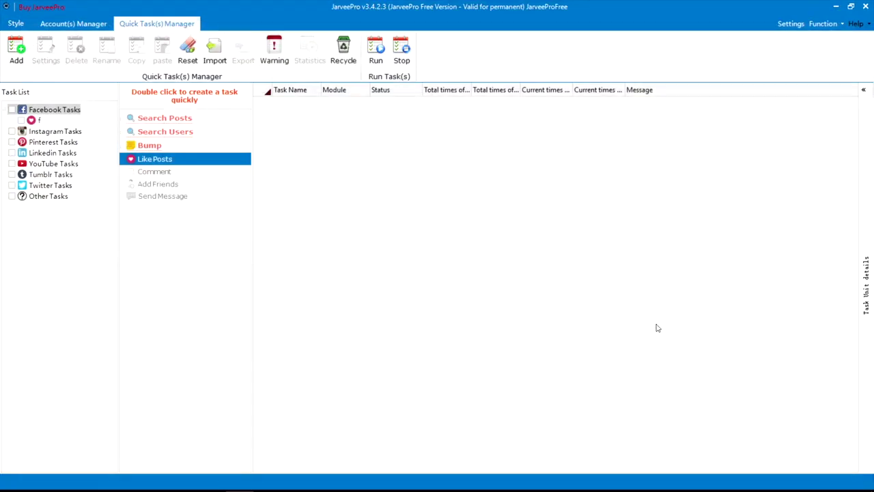
Run task f now with 1 run time, then move to the Instagram tasks
click(21, 120)
click(376, 51)
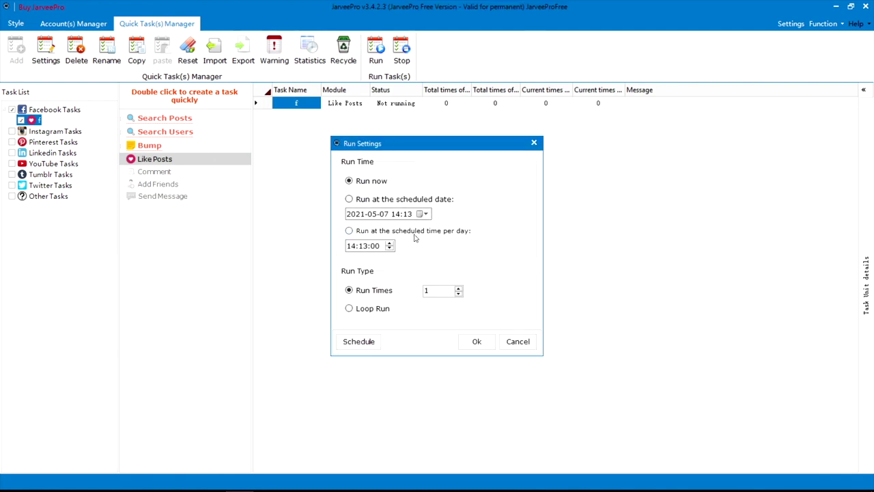
click(472, 341)
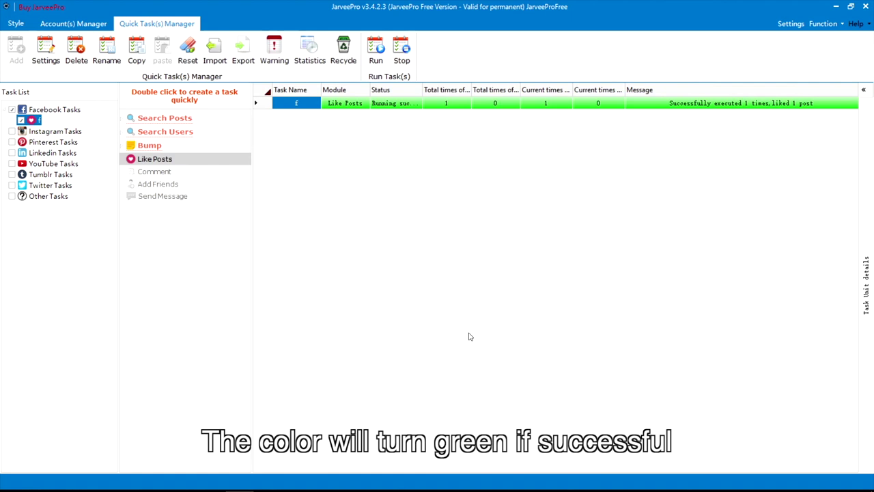
key(Down)
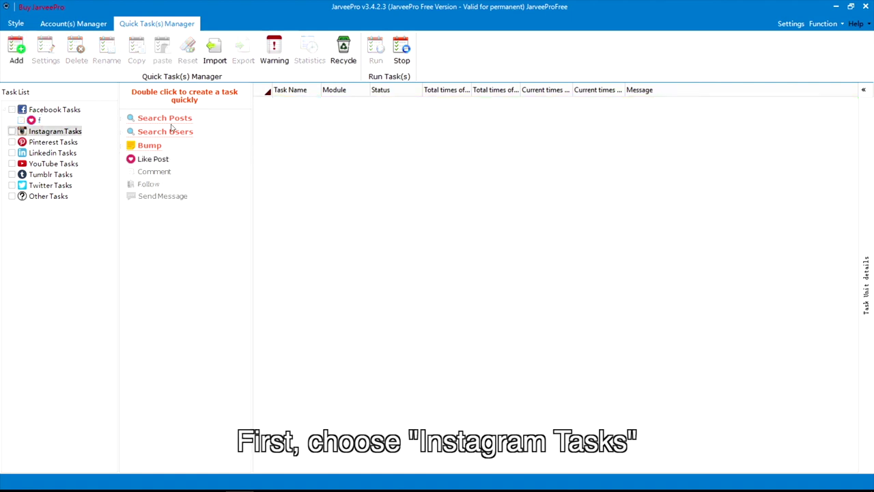
Create a new Instagram Like Post task named 'i'
click(68, 133)
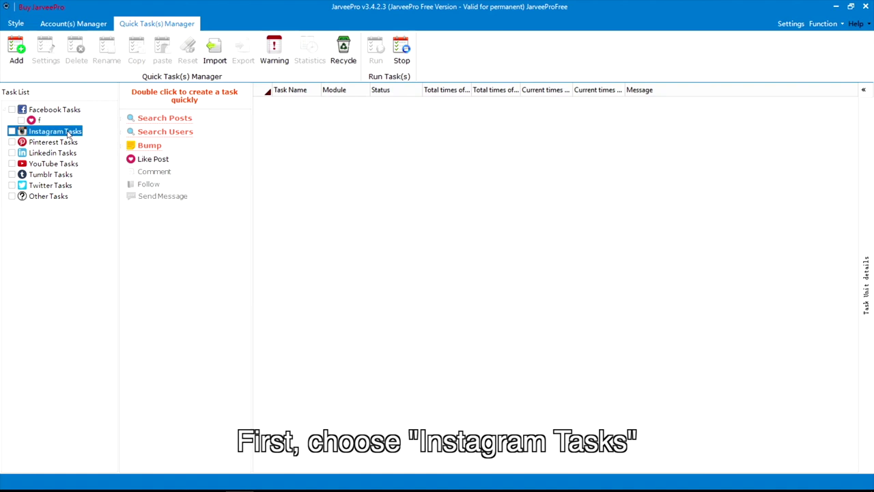
click(145, 159)
double_click(146, 159)
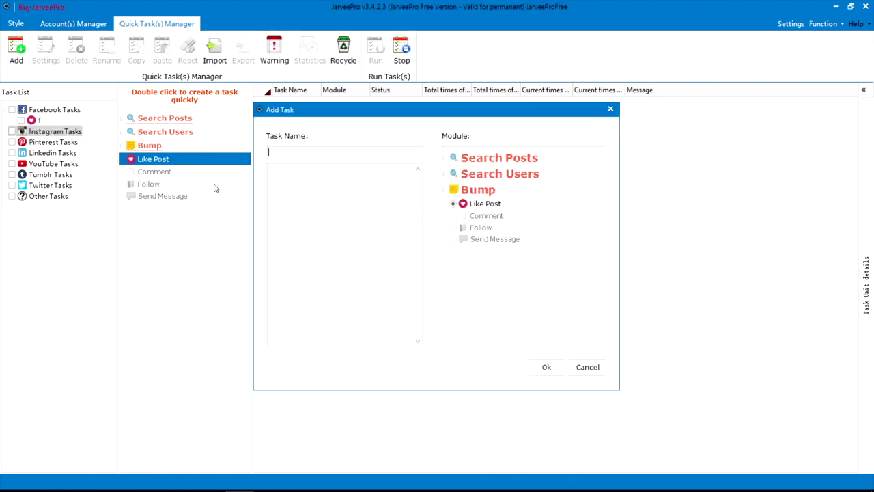
text(t)
click(547, 367)
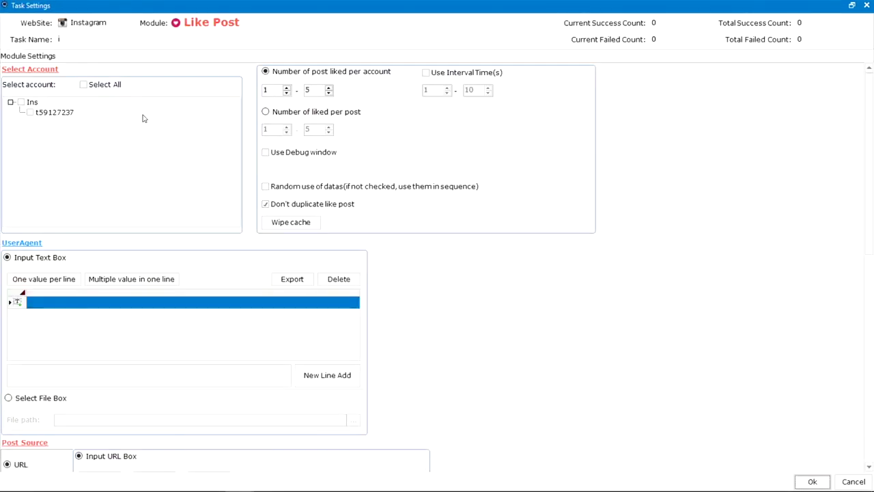
Give task i all Instagram accounts and the pasted post URL as its source, then save
click(83, 84)
scroll(873, 228, down, 3)
scroll(872, 229, down, 4)
click(154, 220)
text(https://www.instagram.com/p/C0jm0-psMfz/?utm_source=ig_web_copy_link)
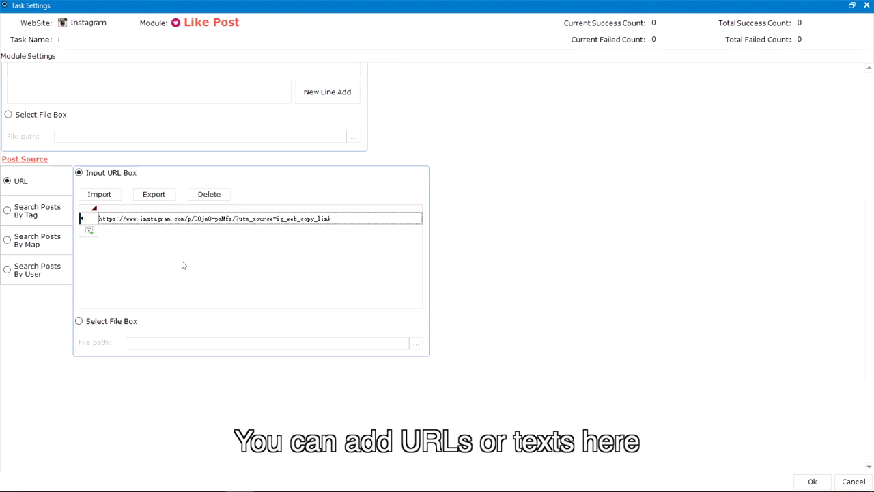
click(26, 209)
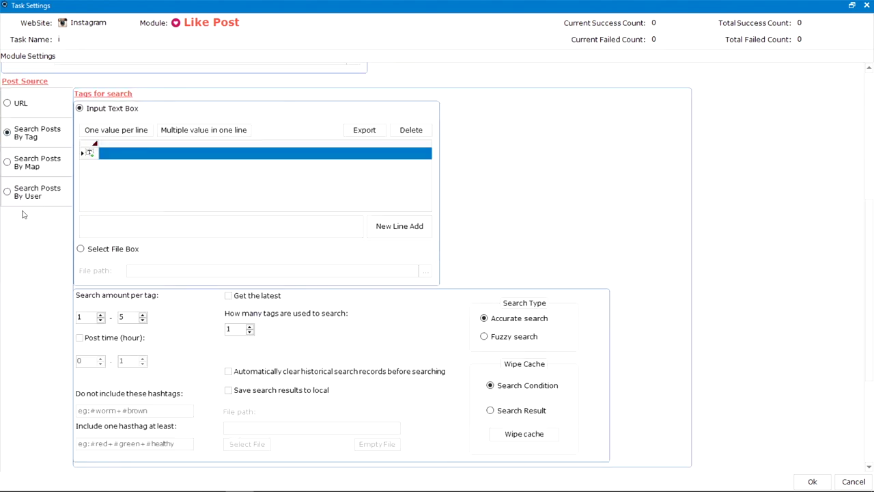
click(16, 168)
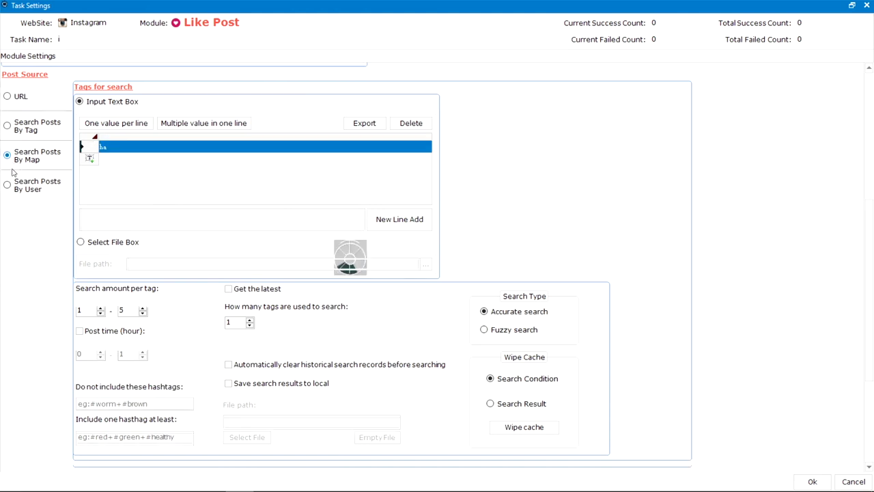
click(28, 191)
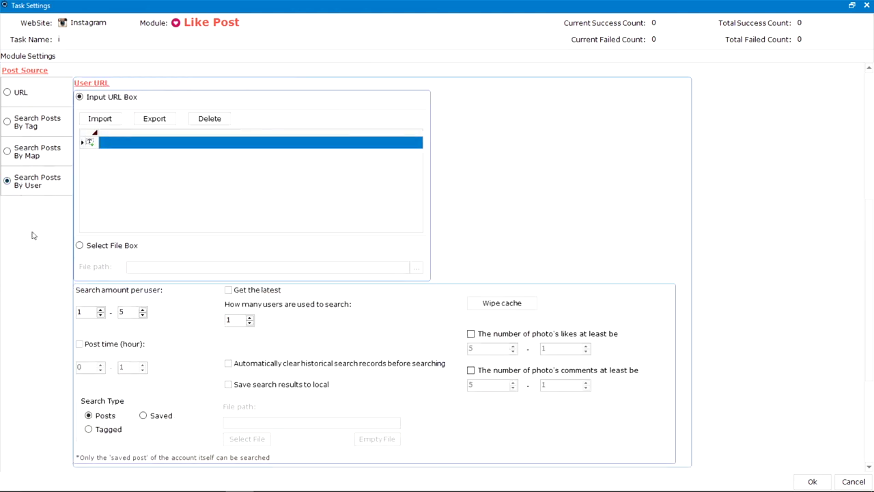
click(7, 92)
key(ctrl+v)
click(854, 481)
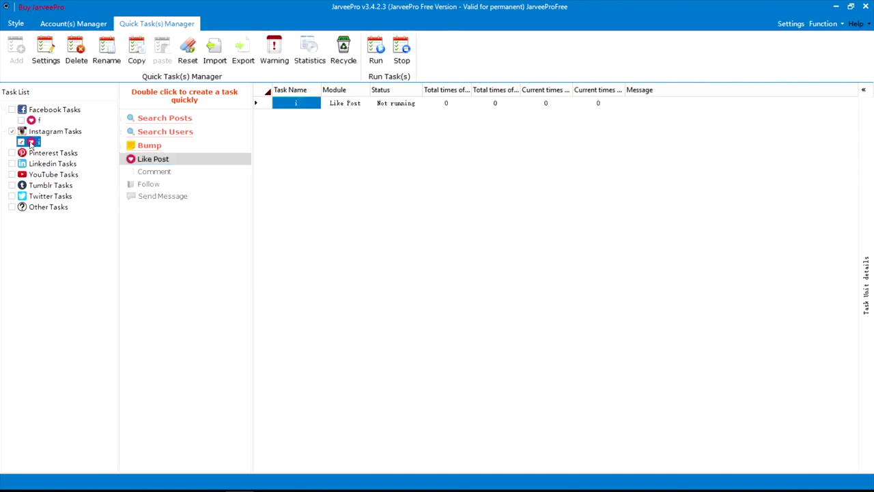
Run task i now with 1 run time, then move to the YouTube tasks
click(376, 55)
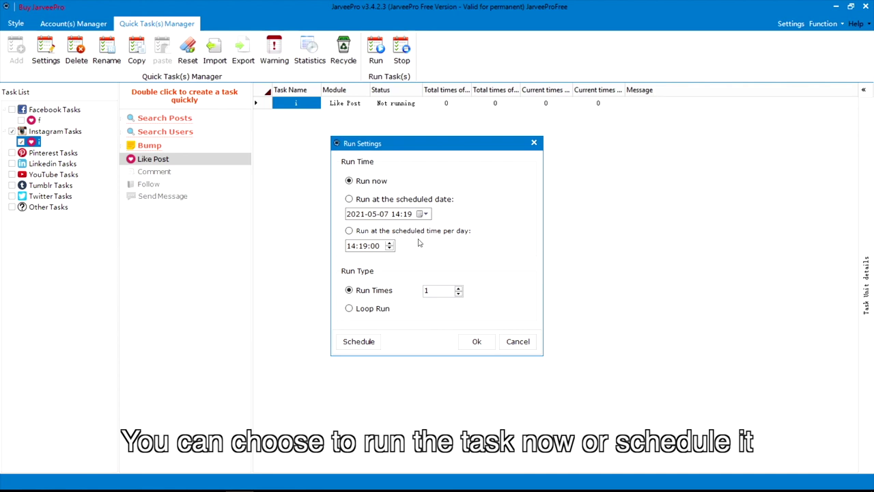
click(471, 339)
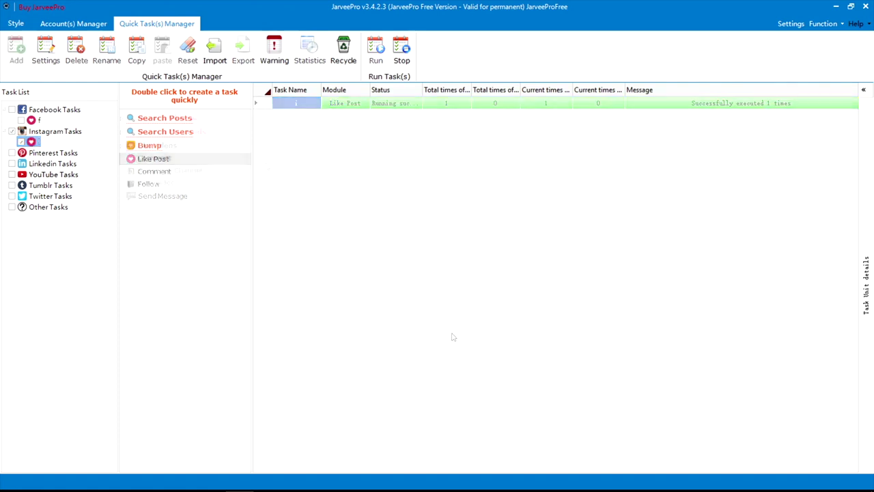
key(Down)
key(Down)
key(Down)
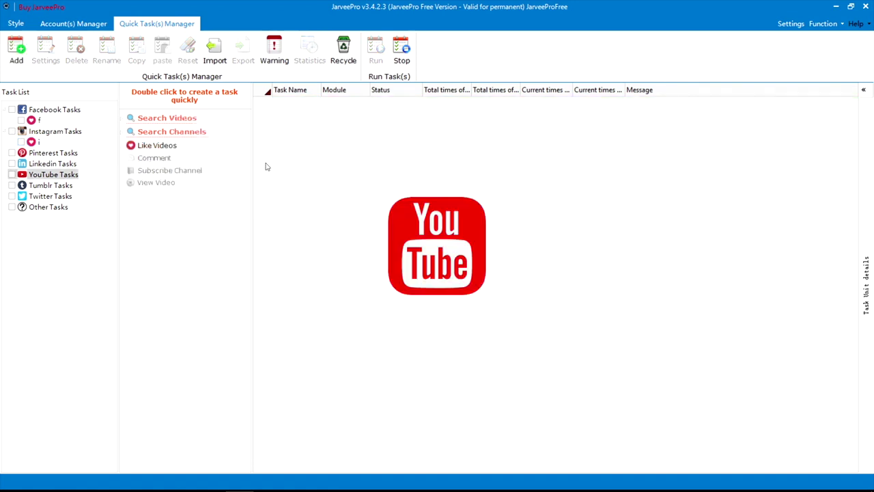
Add a YouTube Like Videos task named 'y'
click(76, 174)
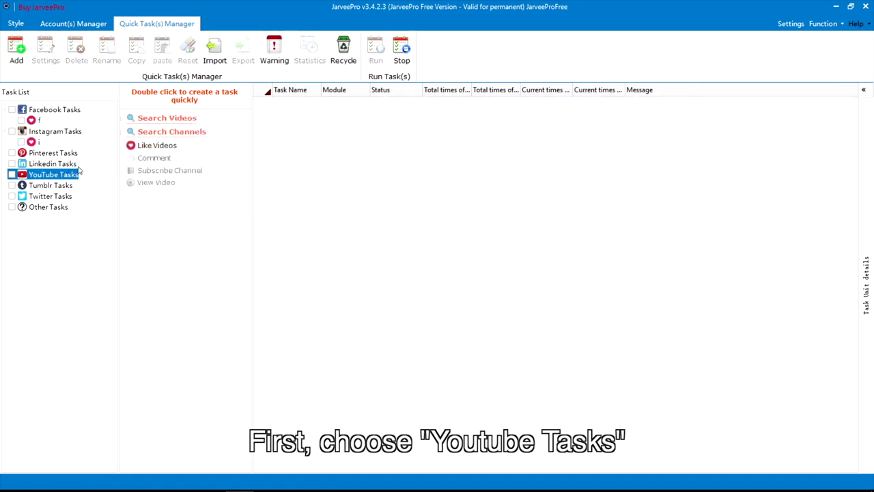
double_click(147, 147)
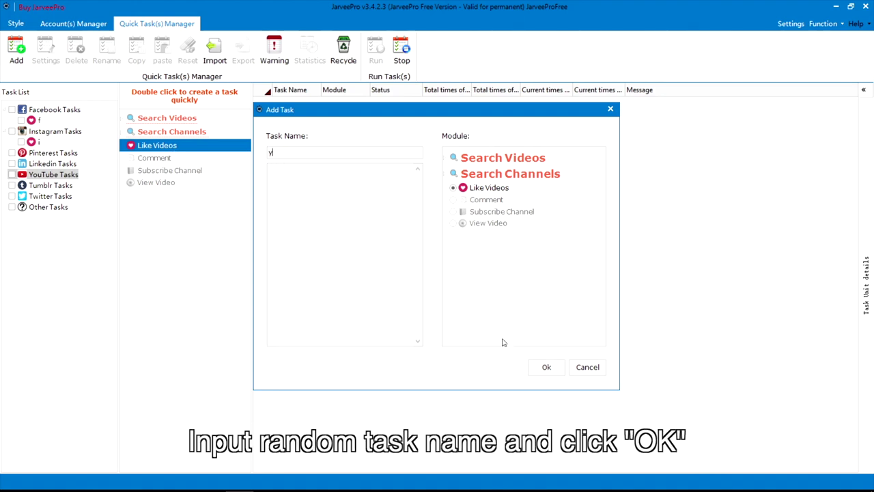
click(548, 366)
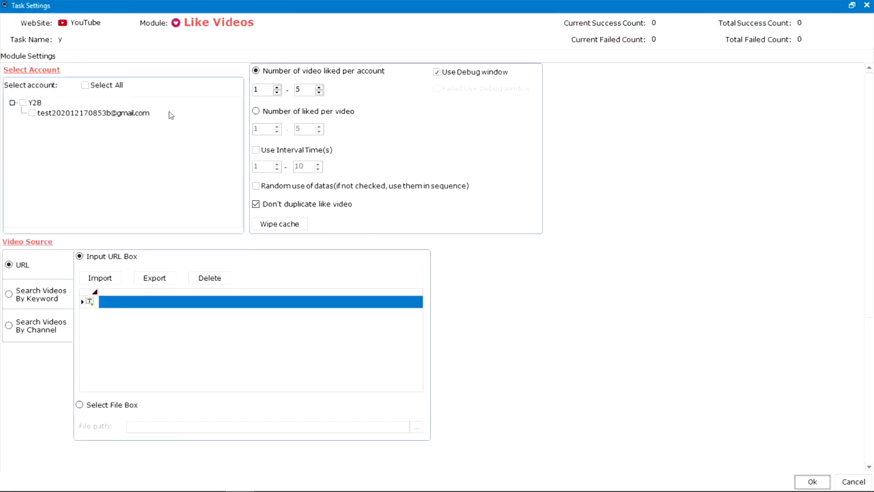
Select all accounts for task y, set a pasted video URL as source, and save
click(88, 85)
click(180, 302)
text(https://www.youtube.com/watch?v=w4EEwEZ-2Qk)
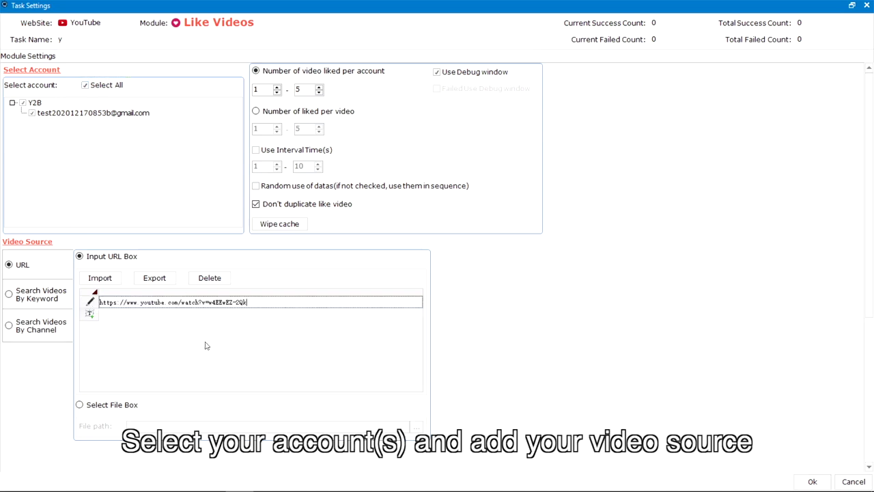
click(55, 301)
click(152, 332)
text(1tt)
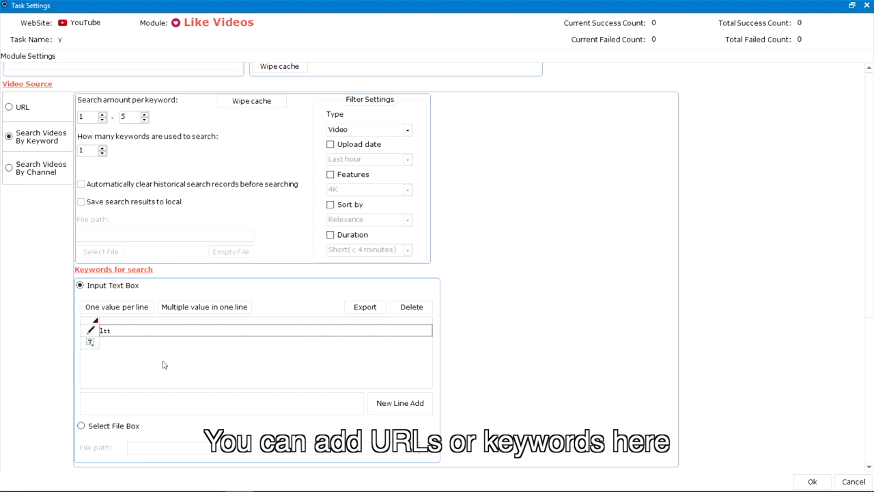
click(39, 167)
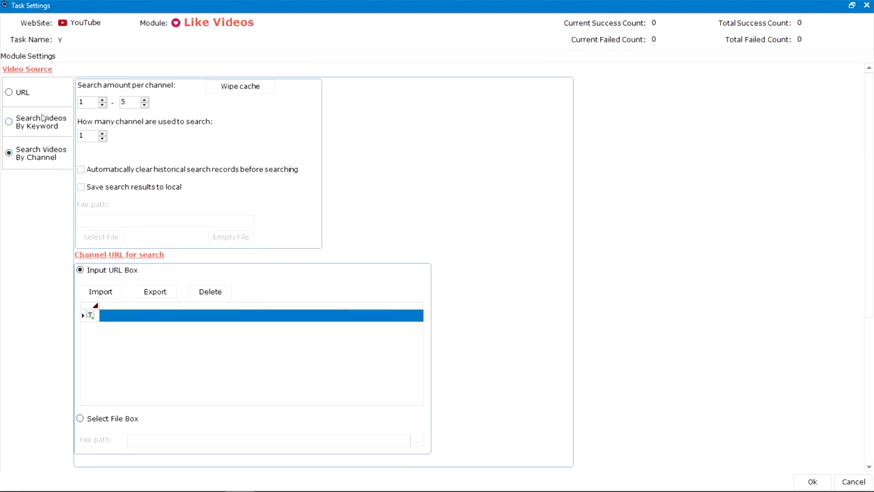
click(23, 92)
click(141, 129)
text(https://www.youtube.com/watch?v=w4EEwEZ-2Qk)
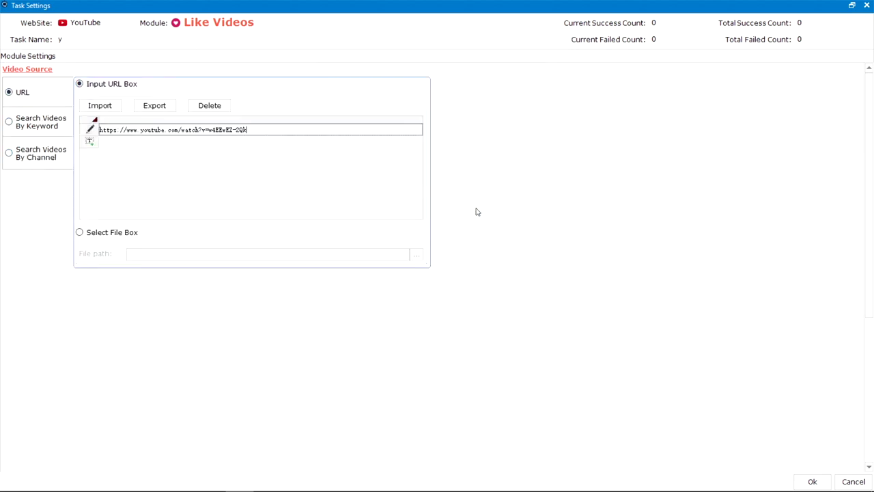
click(806, 479)
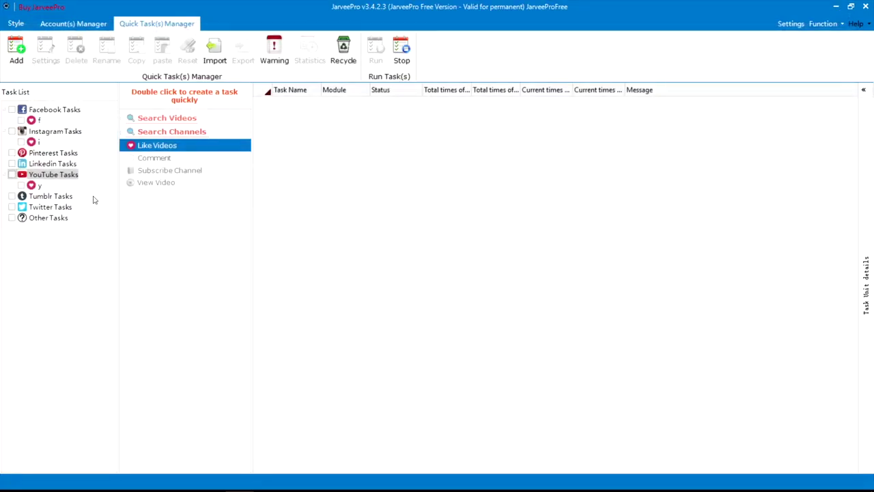
Run YouTube task y now with the default single run
click(32, 186)
click(375, 59)
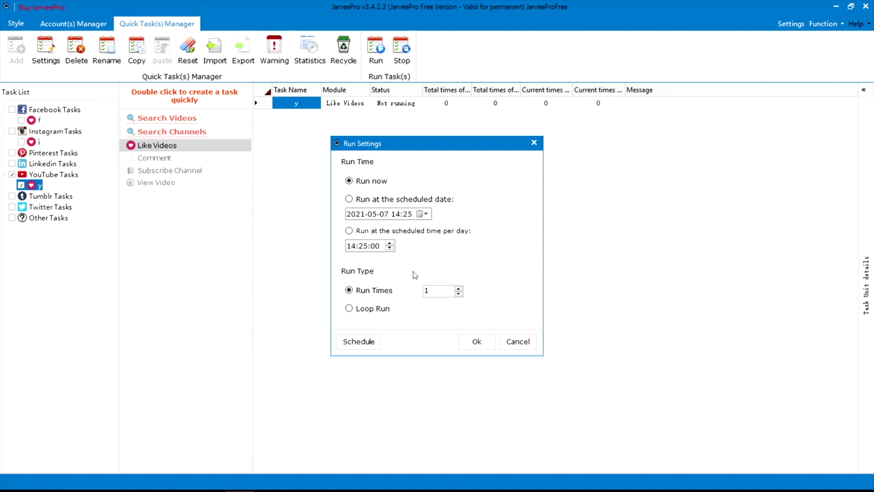
click(460, 340)
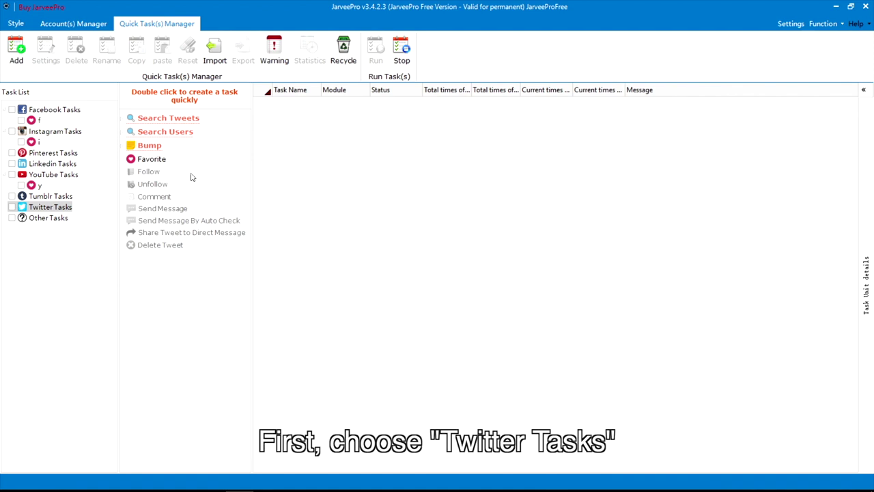
Create a new Twitter Favorite task named 't'
click(59, 204)
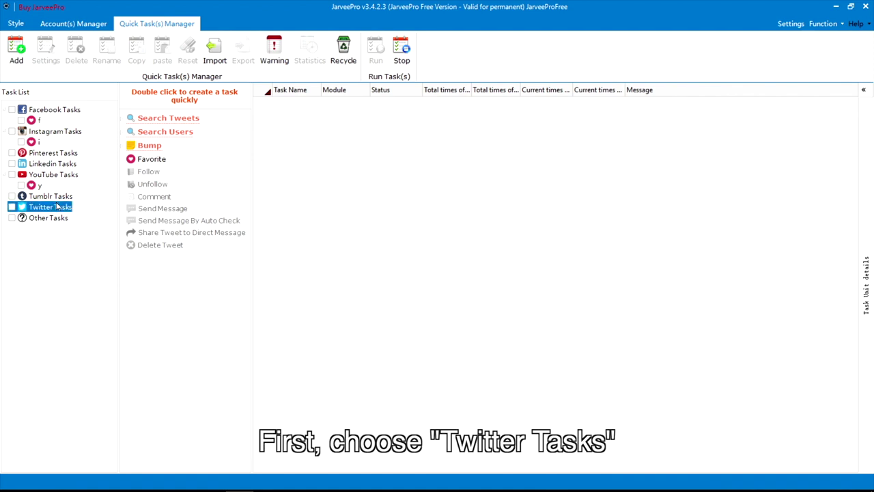
double_click(162, 159)
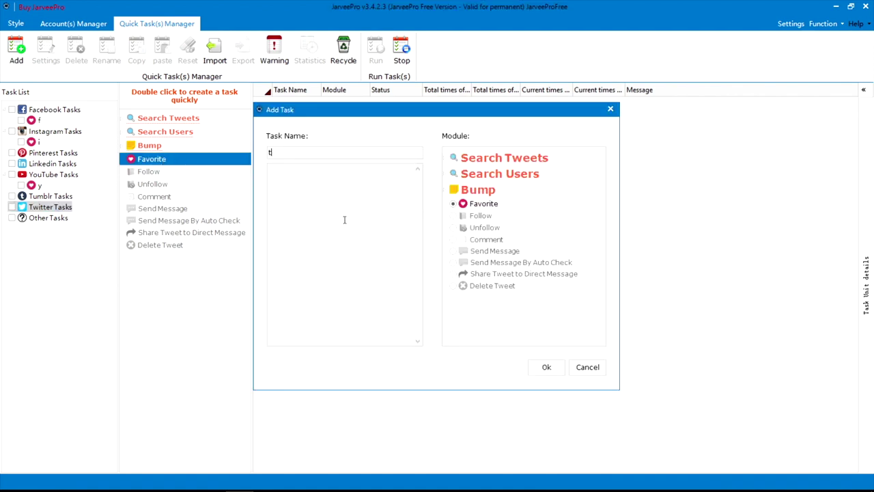
click(545, 367)
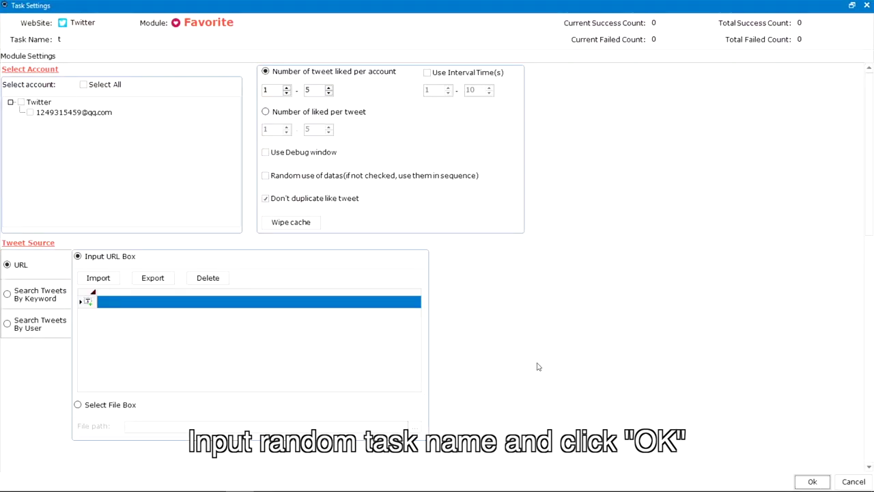
Select all Twitter accounts for task t, set a pasted tweet URL as source, and save
click(108, 86)
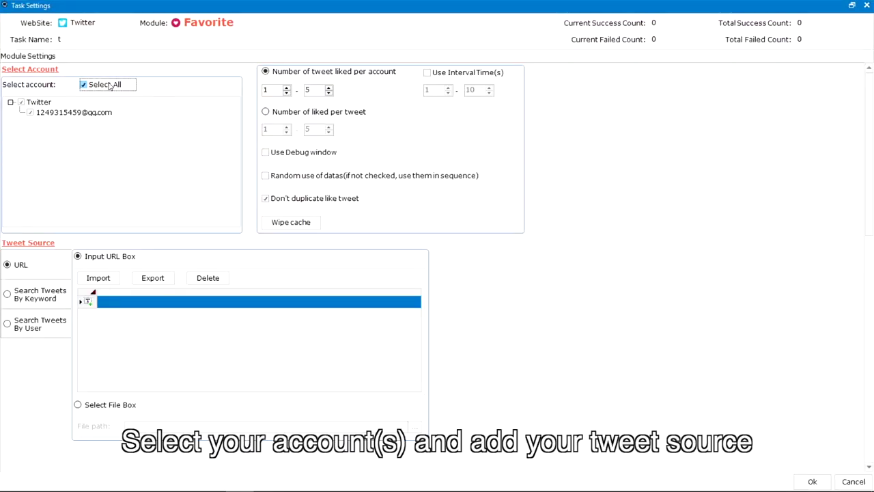
click(158, 301)
key(ctrl+v)
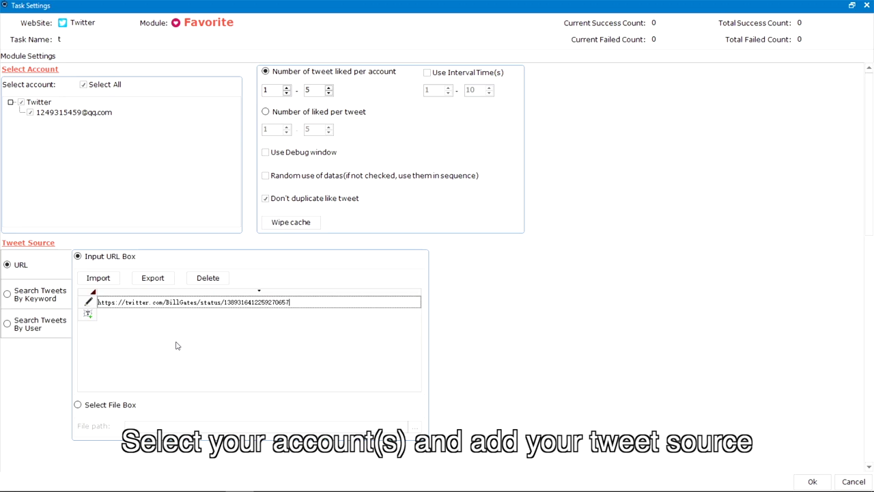
click(8, 295)
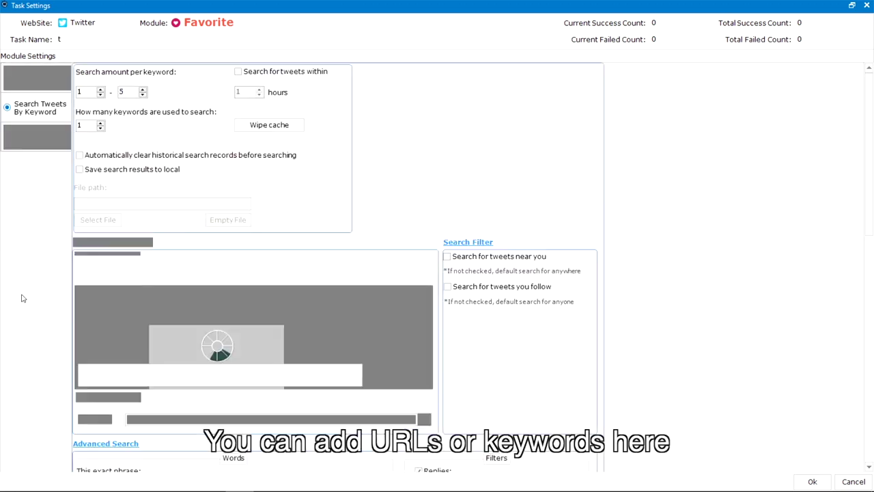
text(bill gates)
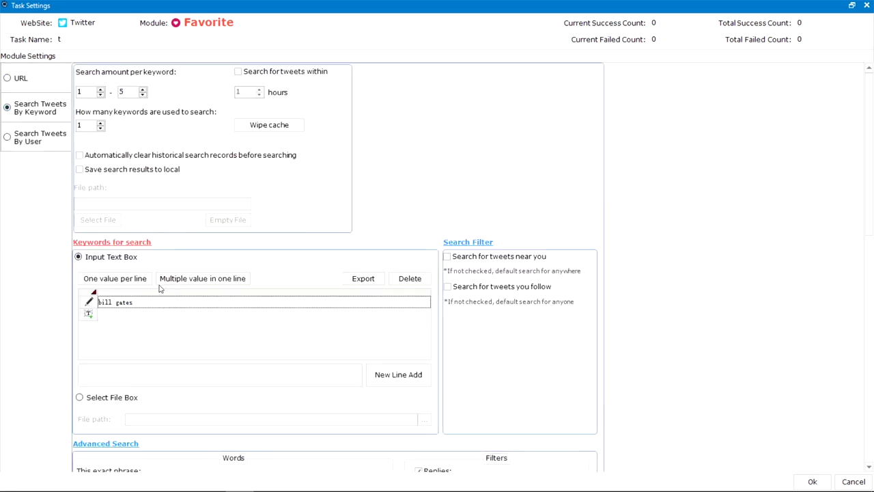
click(17, 138)
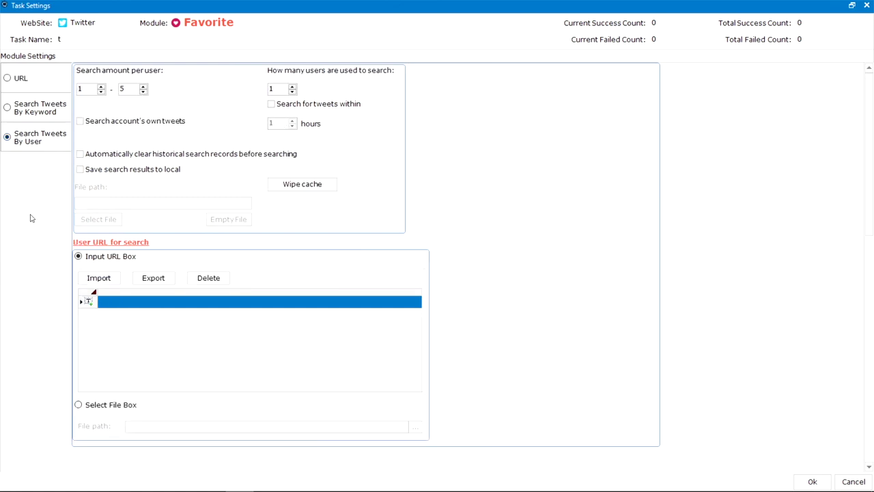
click(27, 83)
click(133, 117)
key(ctrl+v)
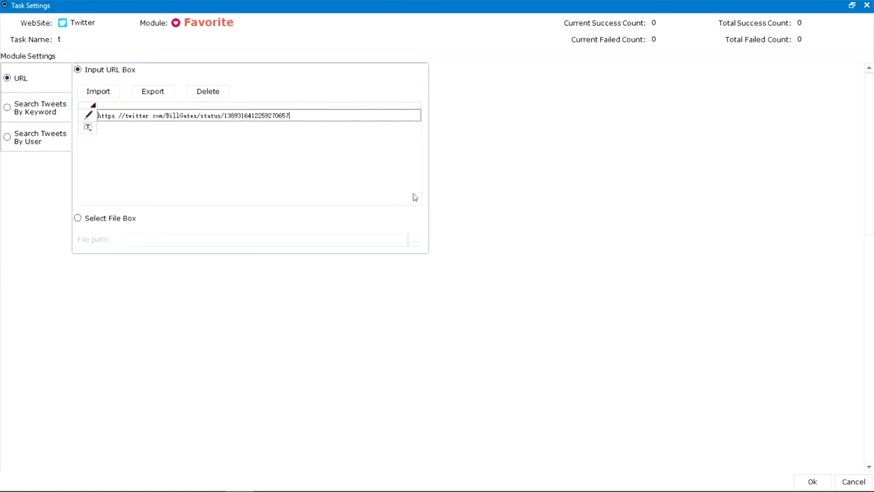
click(809, 481)
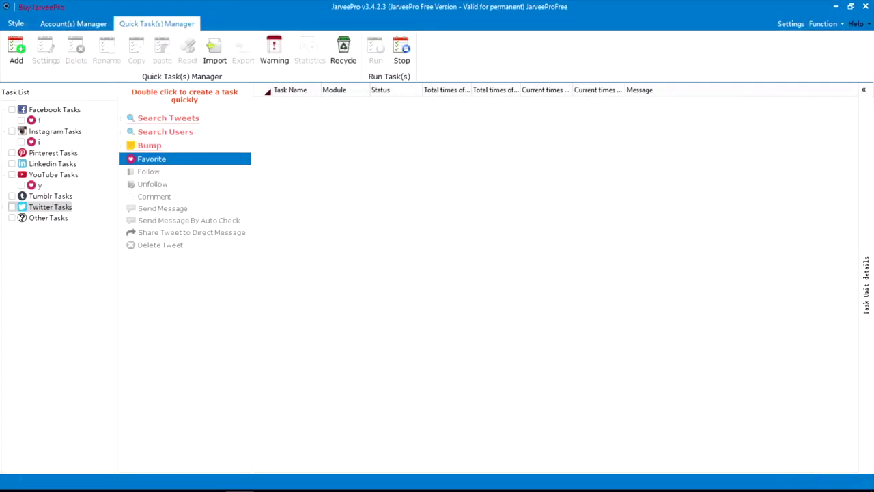
Run Twitter task t now with 1 run time
click(20, 218)
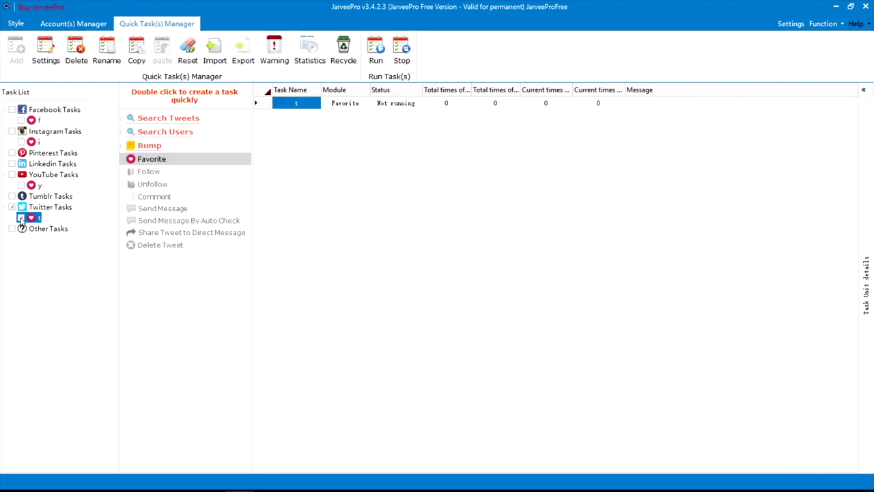
click(376, 55)
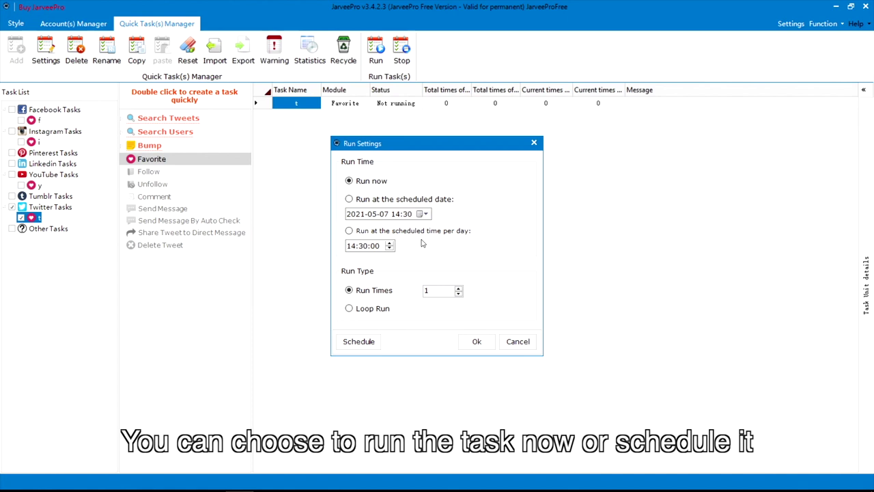
click(475, 341)
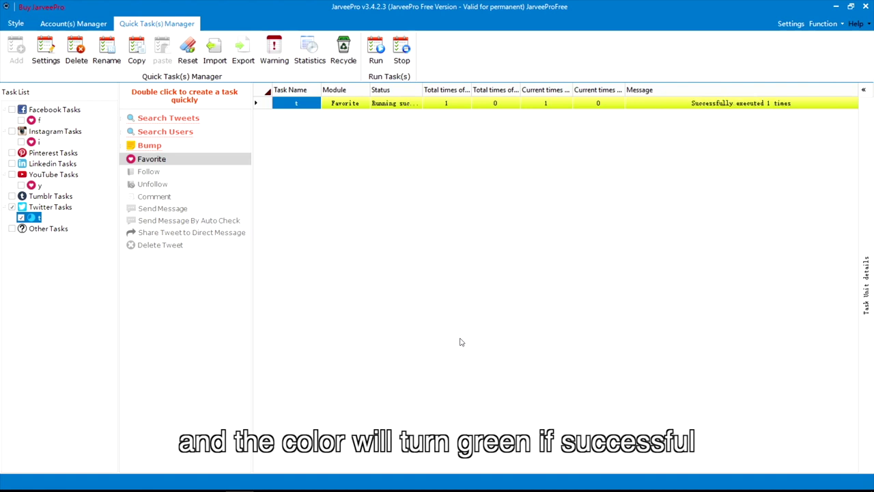
Show the Twitter task 't' statistics: 1 success and 0 failures on 5/7/2021
click(317, 64)
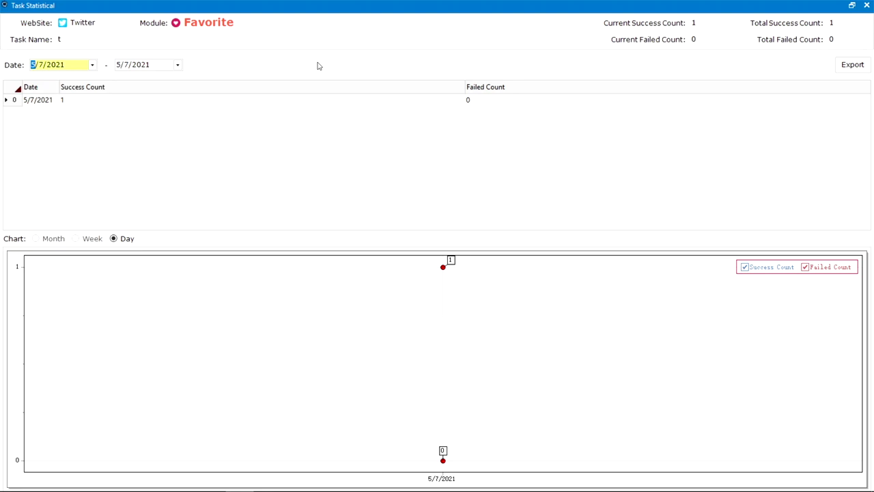